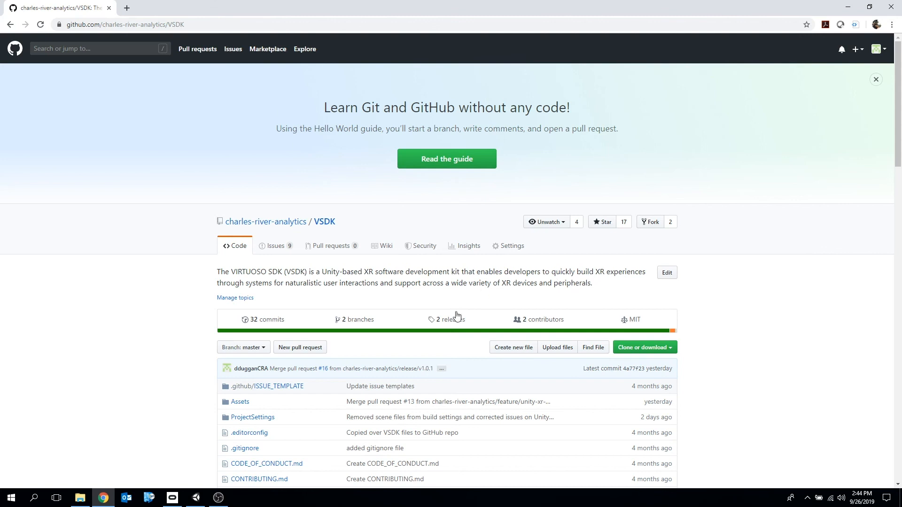
- Download VSDK.v1.0.1.zip and Tutorial.Assets.v1.0.zip from the VSDK v1.0.1 release of the repository
click(460, 326)
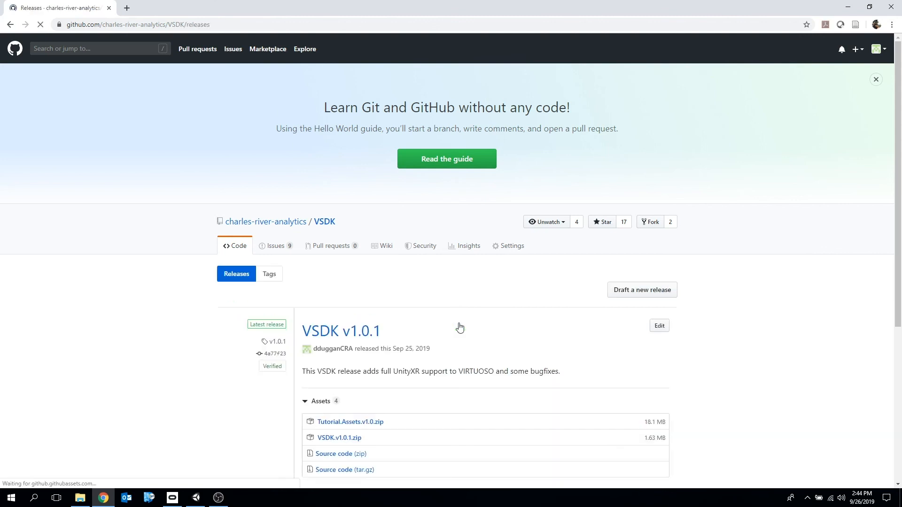
scroll(488, 305, down, 1)
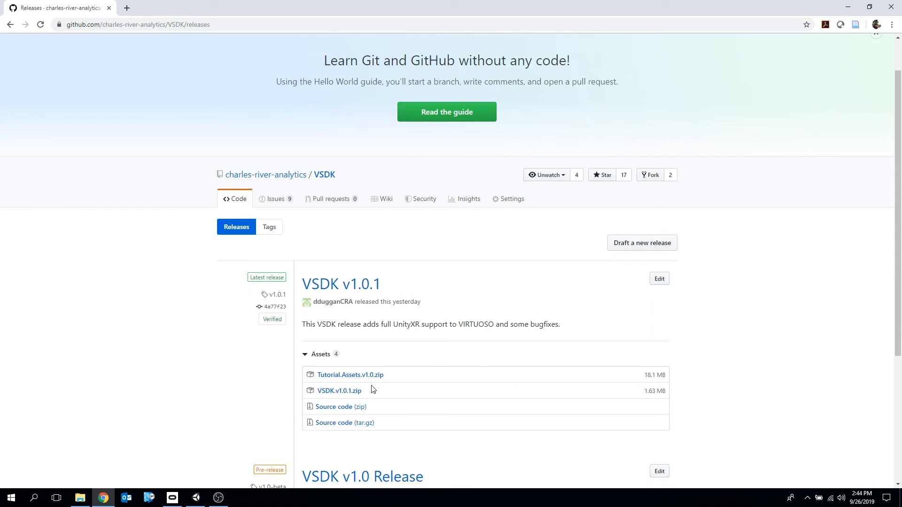
click(357, 396)
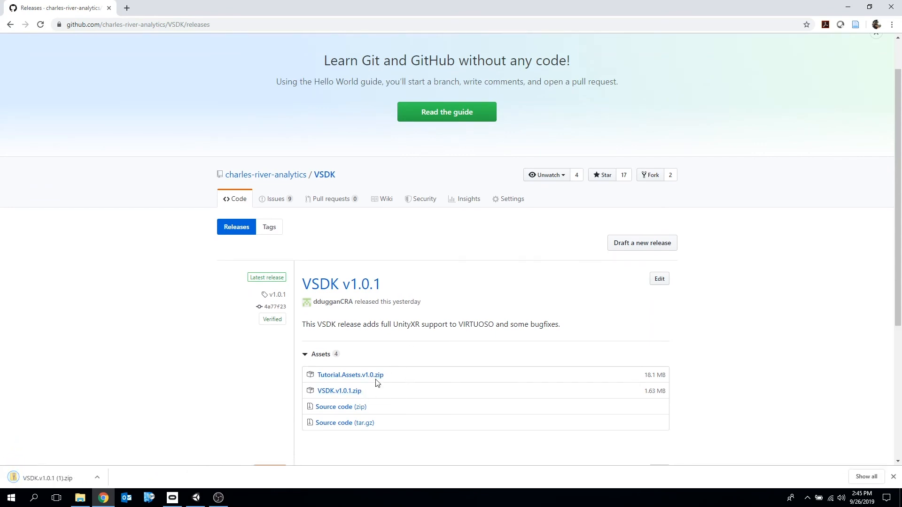
click(376, 380)
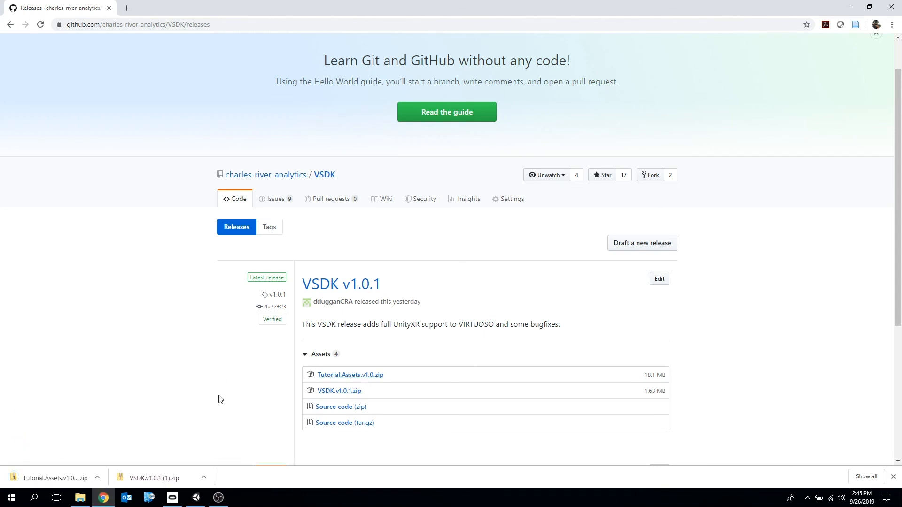
- Switch to the VSDK Demo Project in Unity and delete the Main Camera from SampleScene
click(198, 499)
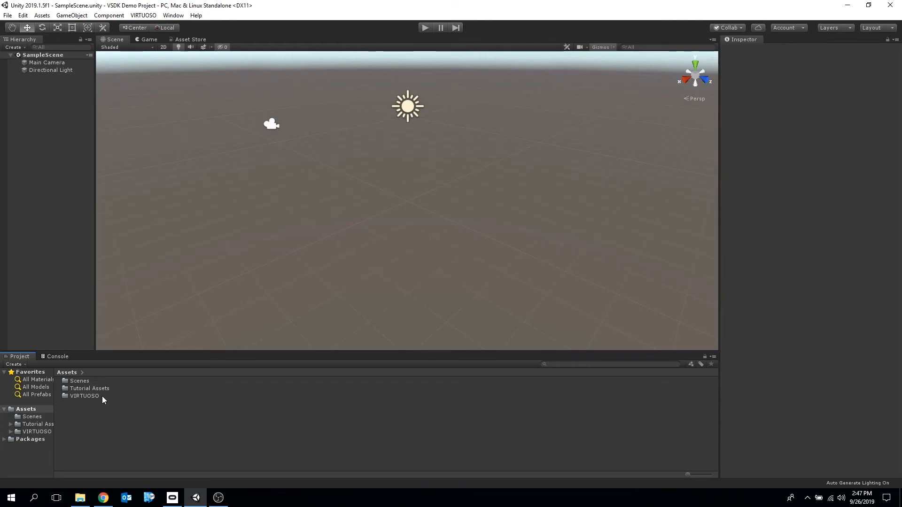
click(102, 396)
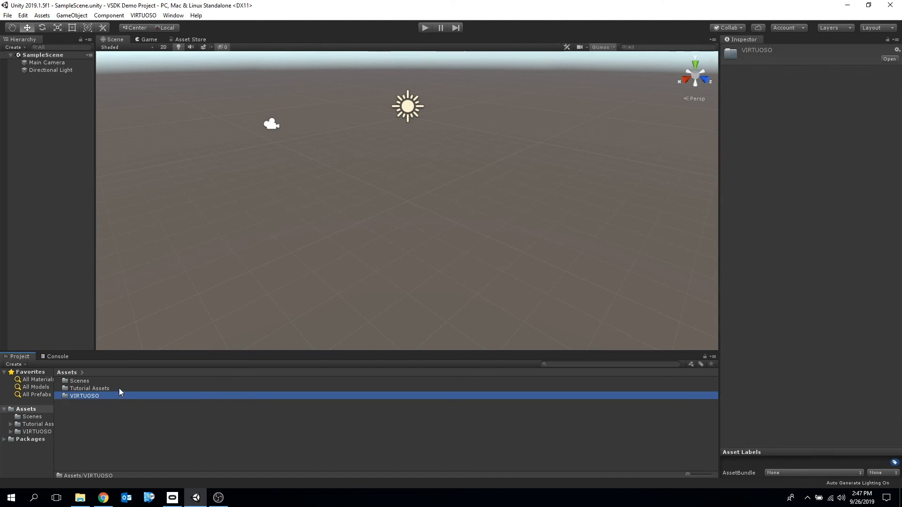
click(119, 388)
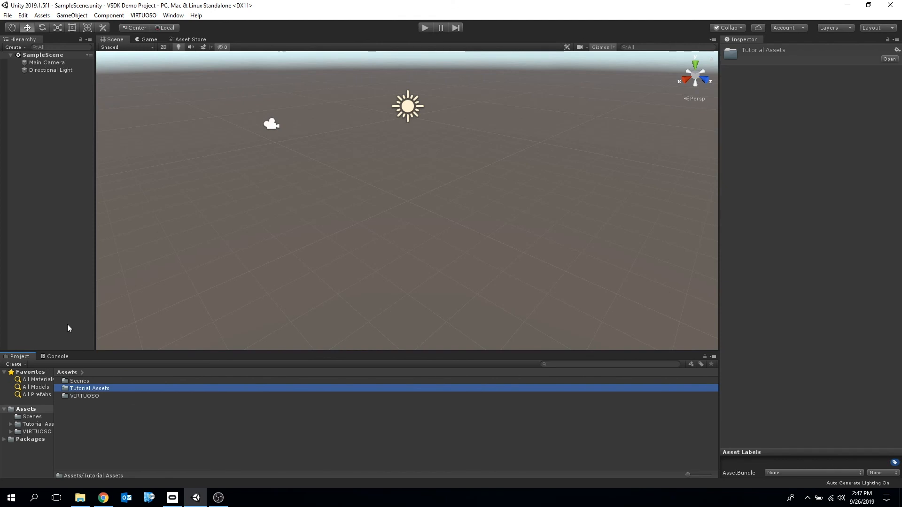
click(63, 63)
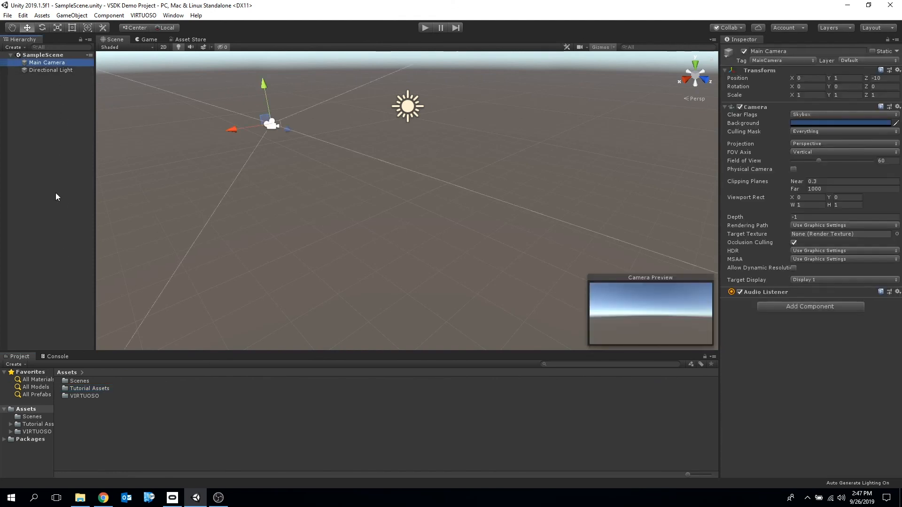
key(Delete)
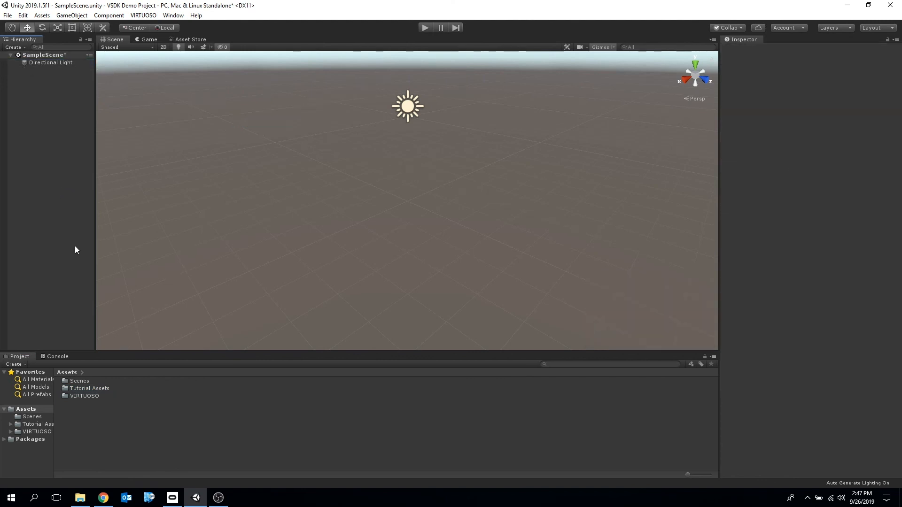
- Add the [VRTK_SDKManager] and [VRTK_Scripts] prefabs from VIRTUOSO/Prefabs to SampleScene
double_click(94, 396)
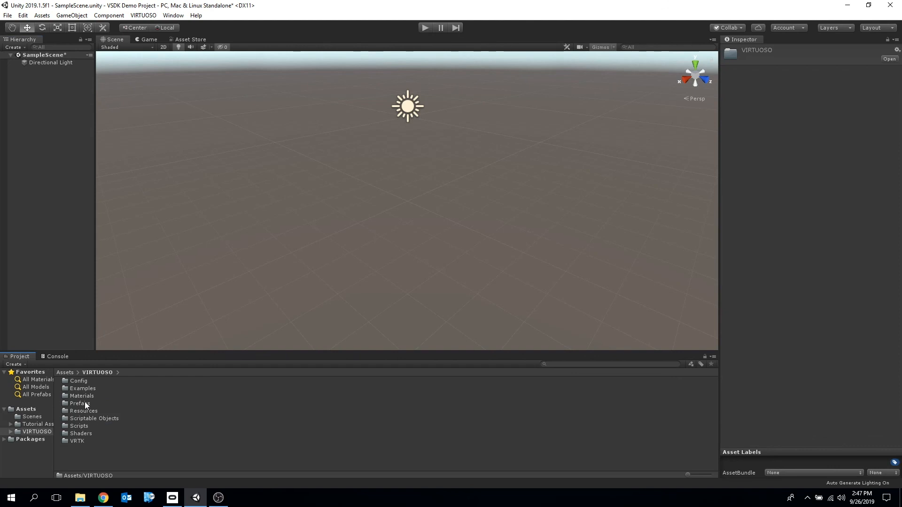
double_click(90, 402)
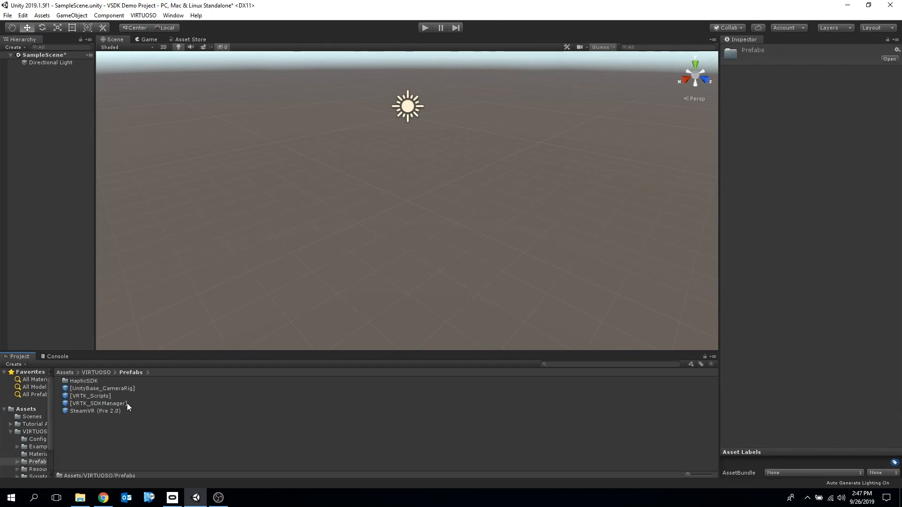
drag(101, 403, 51, 239)
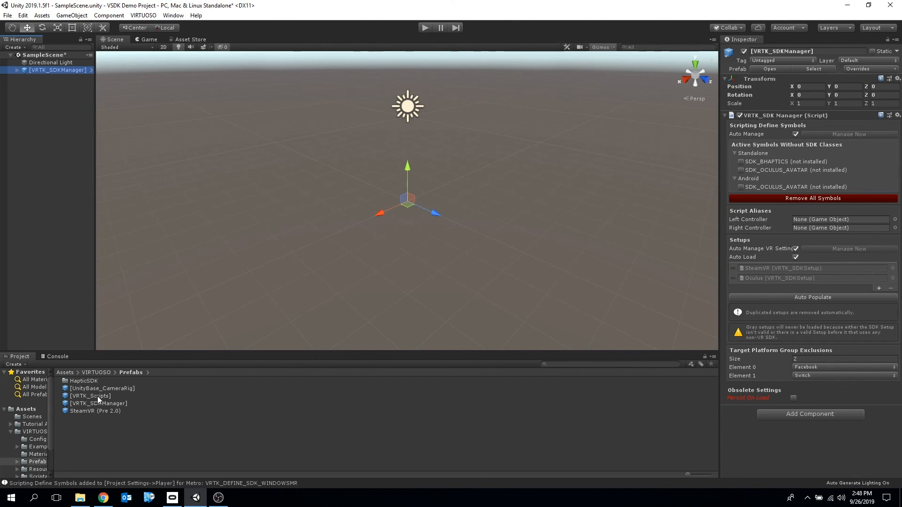
drag(98, 395, 34, 234)
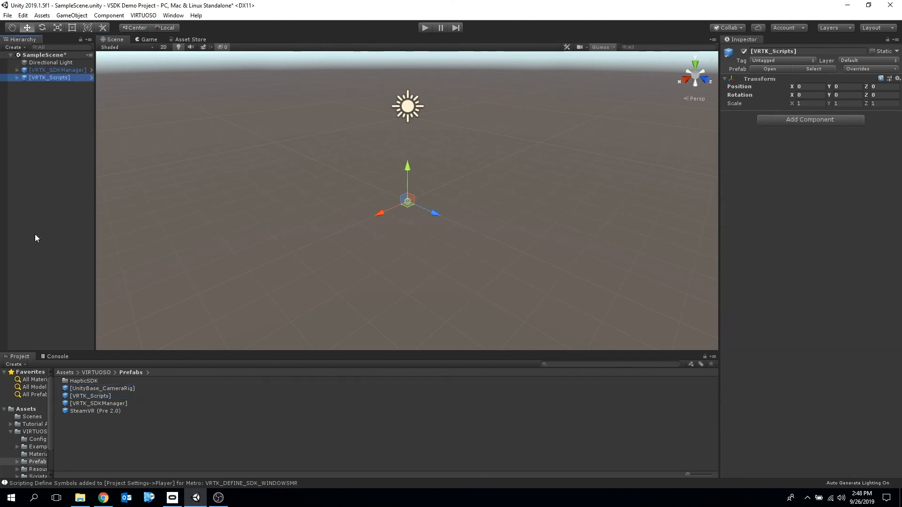
- Create an empty child object named UnityXR under [VRTK_SDKSetups] inside [VRTK_SDKManager]
click(17, 71)
click(24, 78)
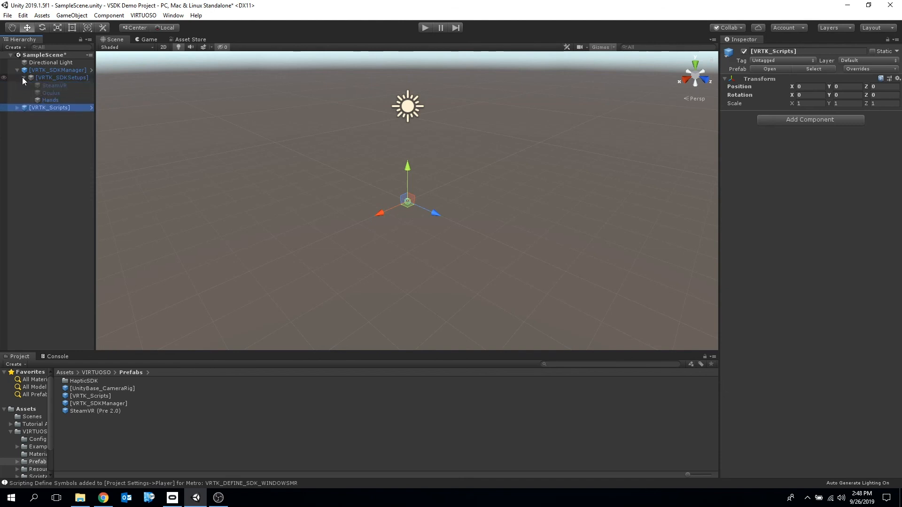
click(72, 78)
right_click(72, 78)
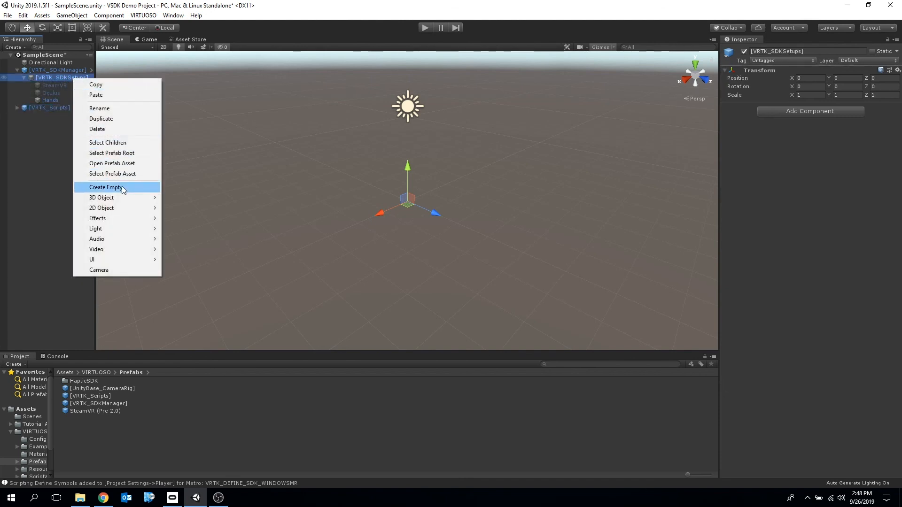
click(123, 187)
click(820, 51)
text(UnityXR)
key(Return)
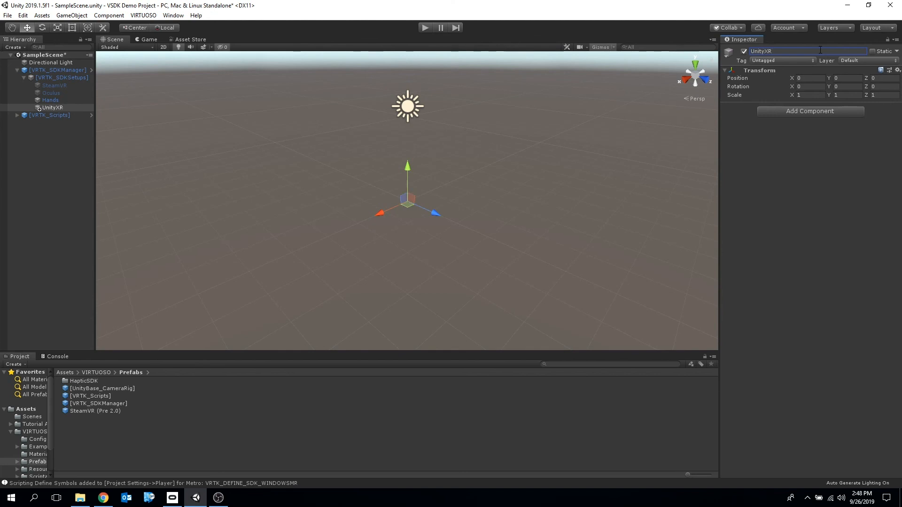
- Place the [UnityBase_CameraRig] prefab under UnityXR and add a VRTK_SDK Setup component to UnityXR
click(124, 389)
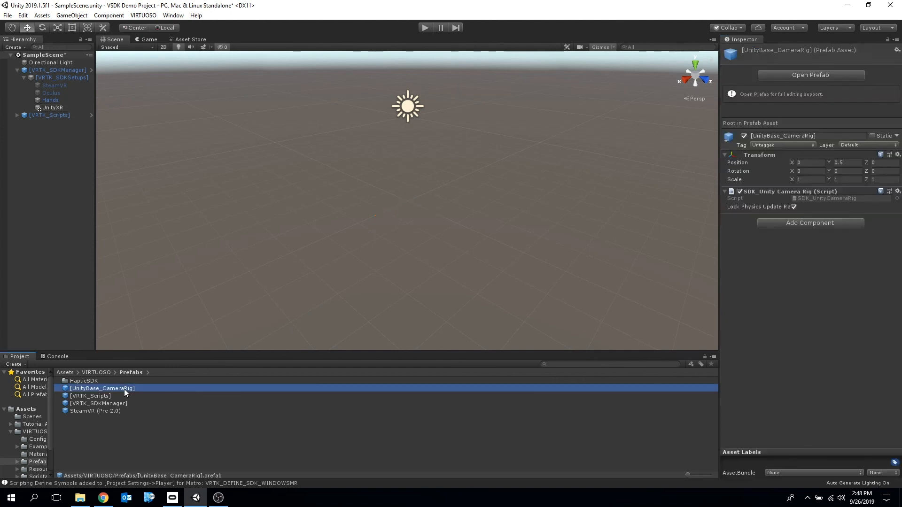
drag(125, 389, 70, 106)
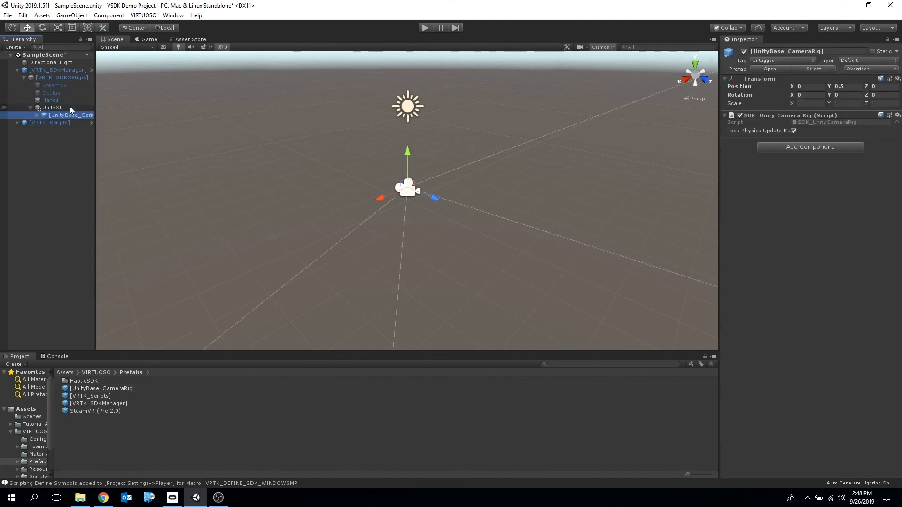
click(69, 107)
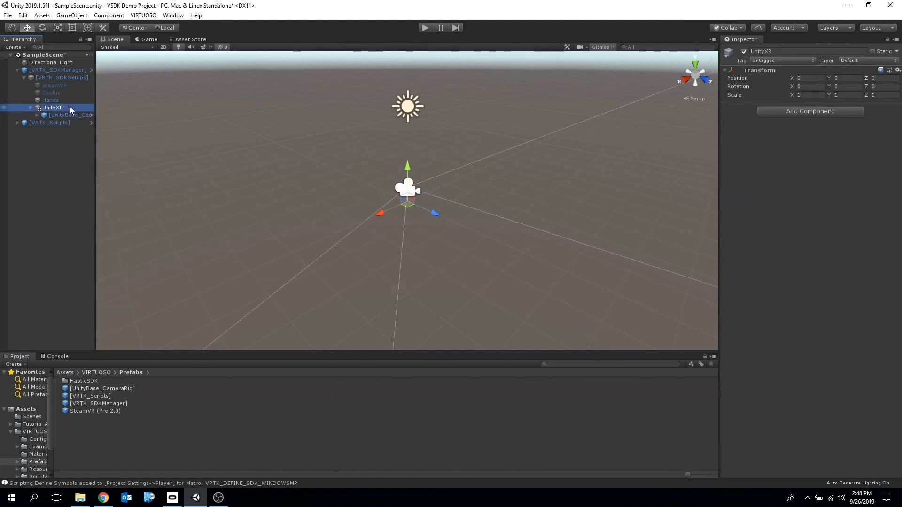
click(830, 111)
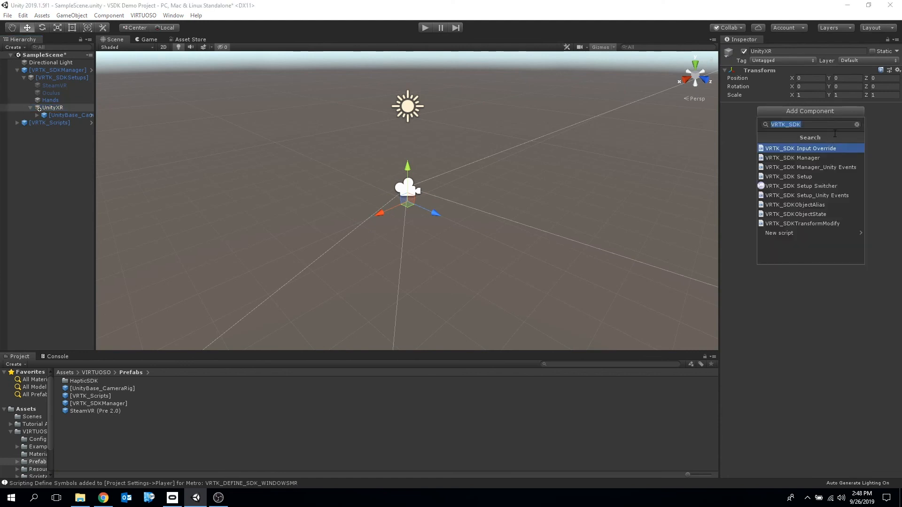
text(VRTK_)
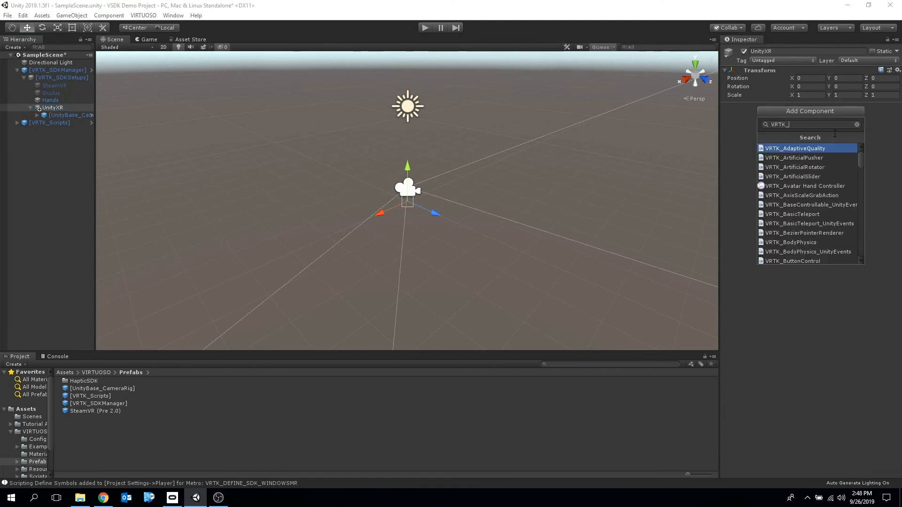
text(SDK)
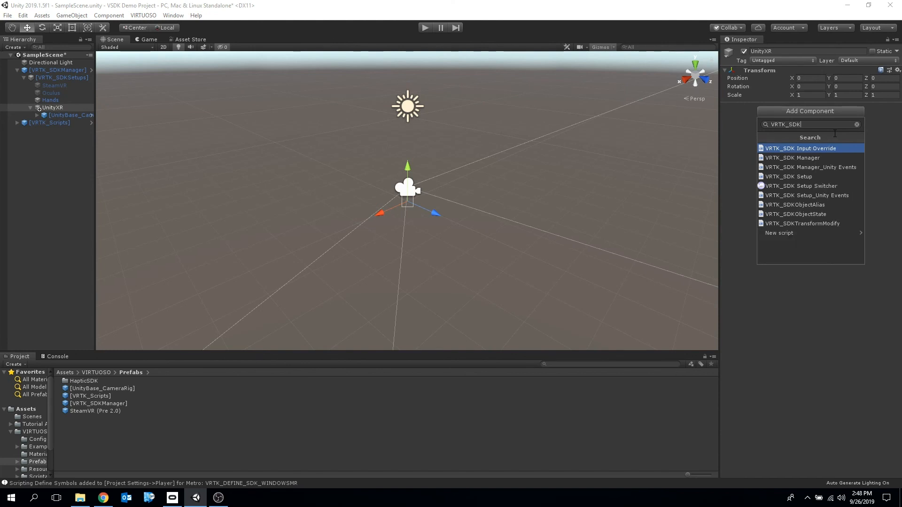
click(827, 176)
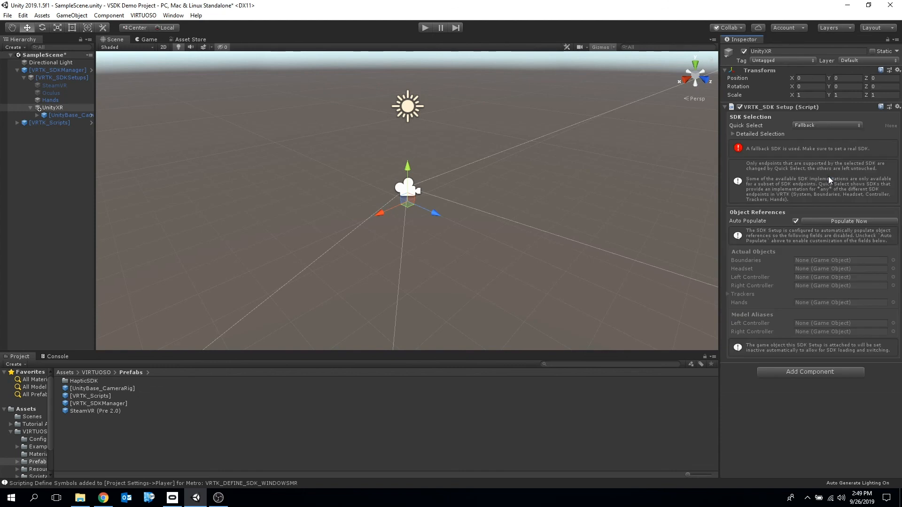
- Set UnityXR's SDK selection to Unity (Standalone:Oculus), with Simulator (Standalone) as Tracker and No Hands as Hand
click(816, 126)
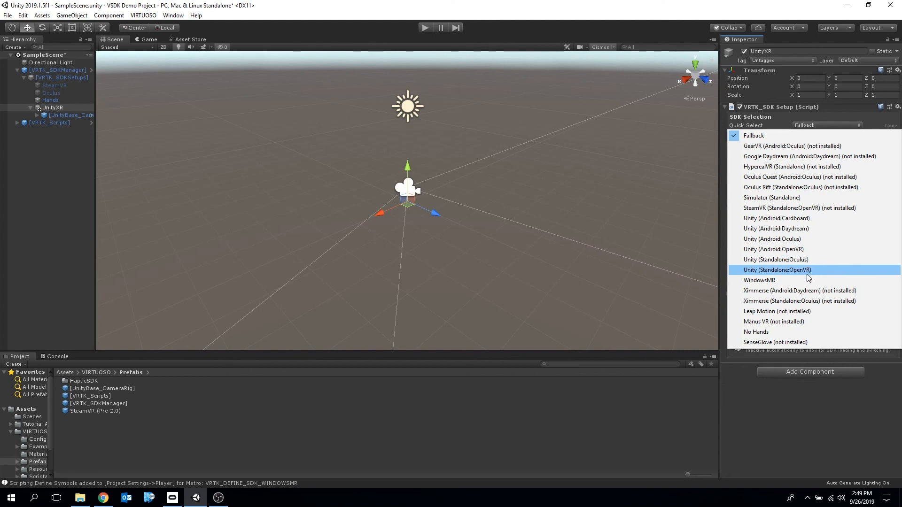
click(815, 261)
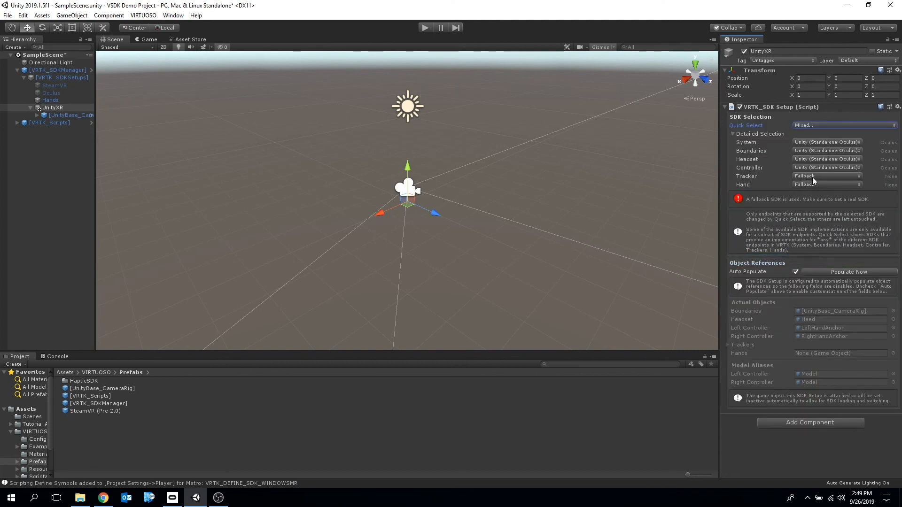
click(822, 176)
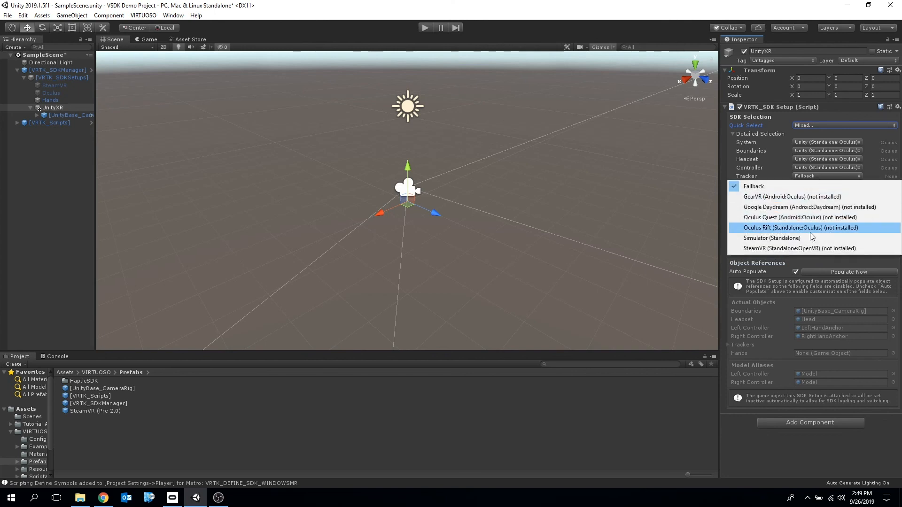
click(811, 239)
click(817, 185)
click(815, 226)
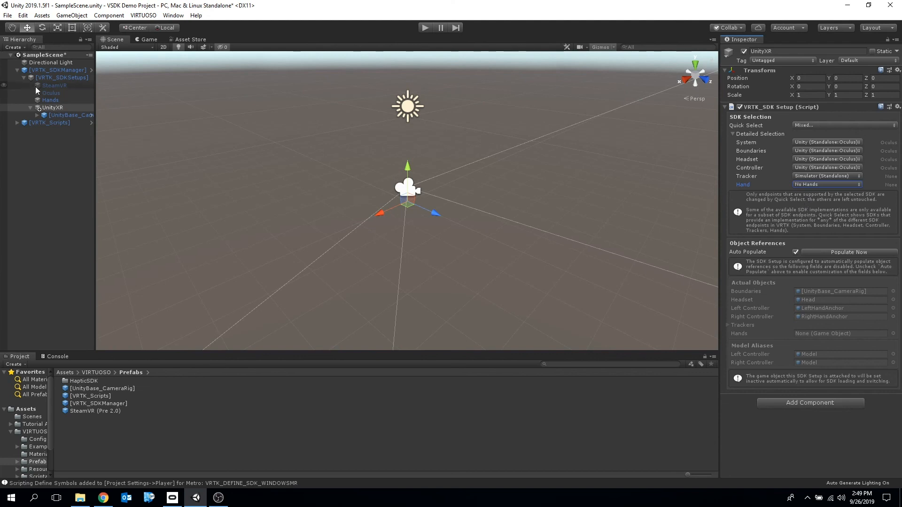
- Disable Auto Manage VR Settings on the [VRTK_SDKManager] object
click(66, 69)
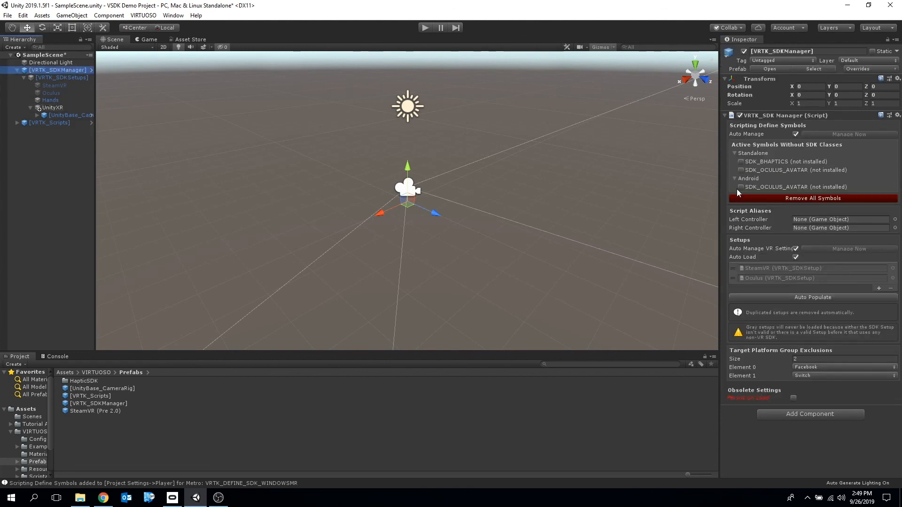
click(795, 249)
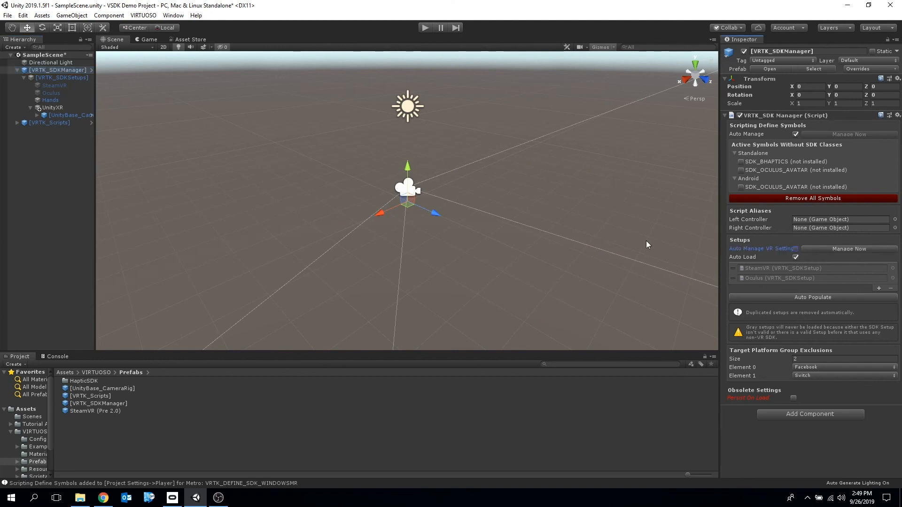
- Auto-populate the setups of [VRTK_SDKManager] and move UnityXR to first place, above SteamVR and Oculus
click(780, 298)
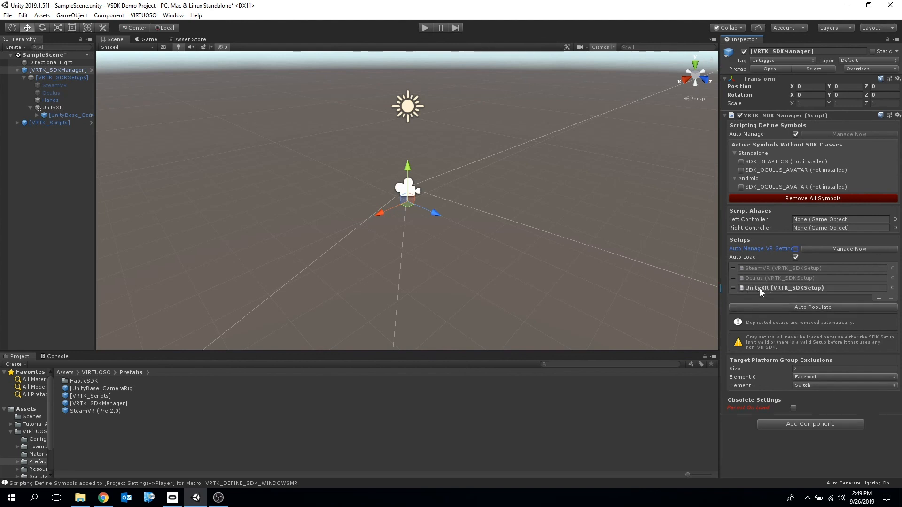
click(734, 291)
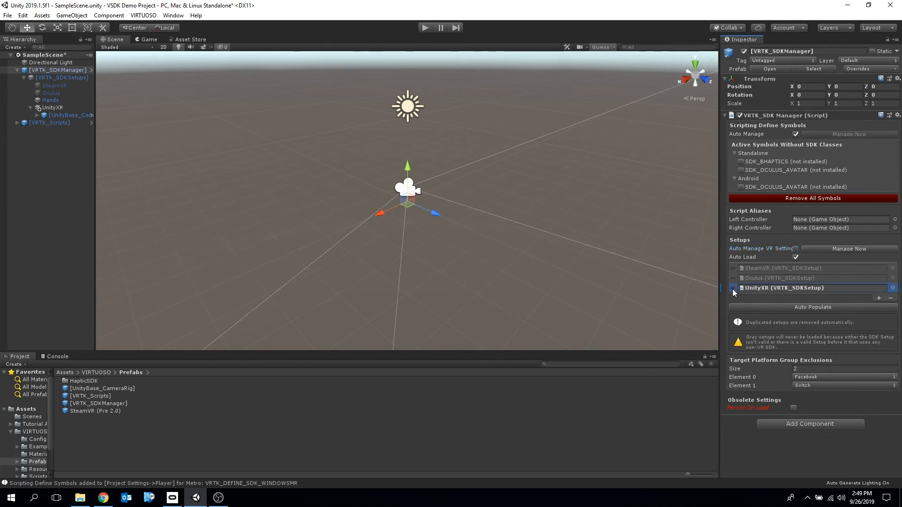
drag(734, 291, 731, 267)
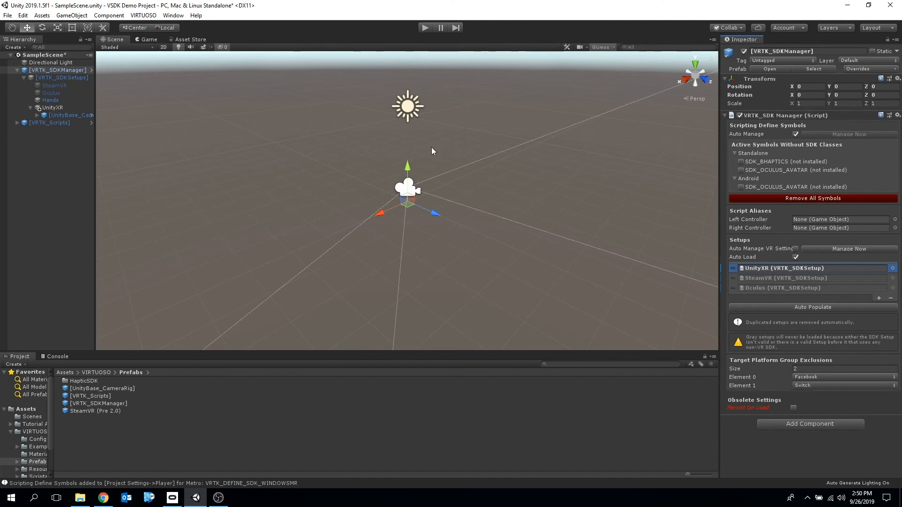
- Enable Virtual Reality Supported in the standalone player's XR settings and add an entry to the Virtual Reality SDKs list
click(27, 17)
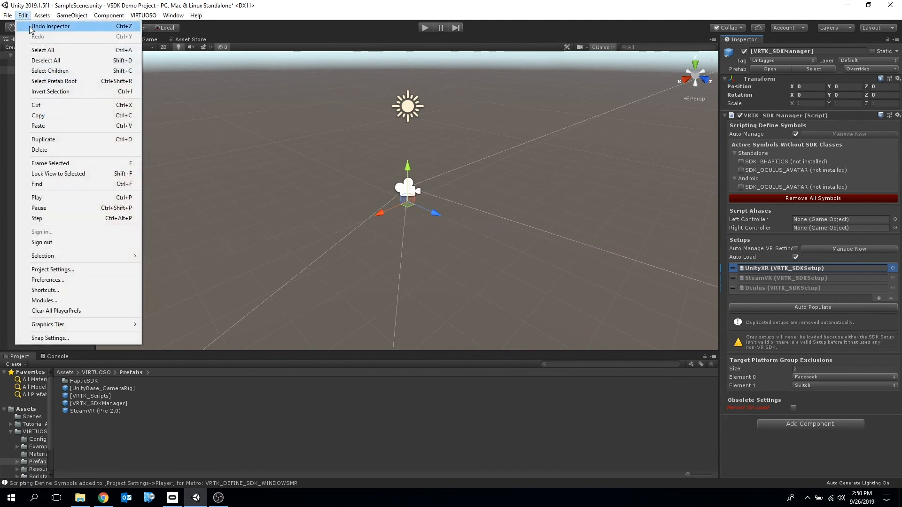
click(99, 270)
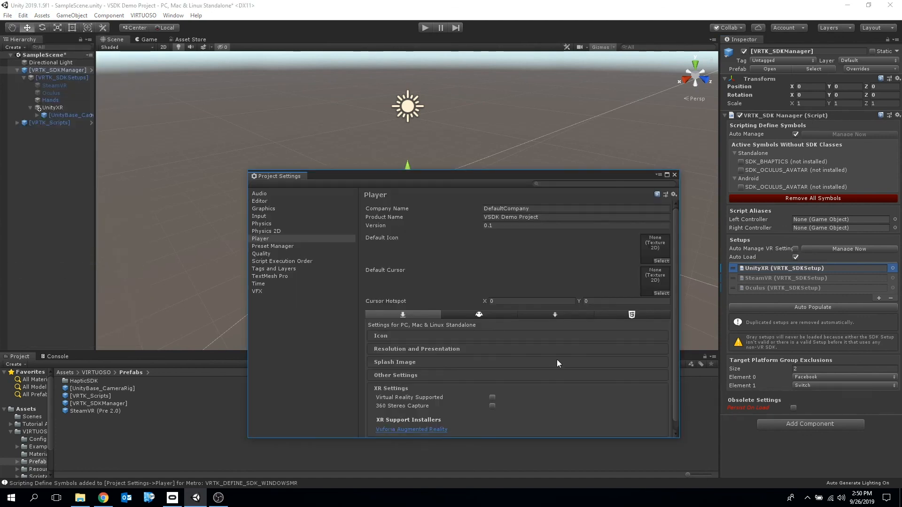
scroll(610, 329, down, 1)
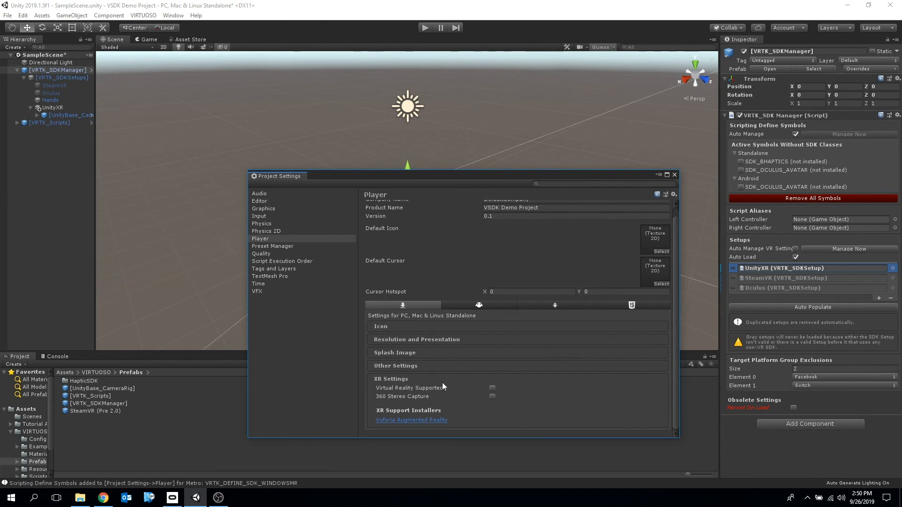
click(492, 389)
scroll(550, 376, down, 1)
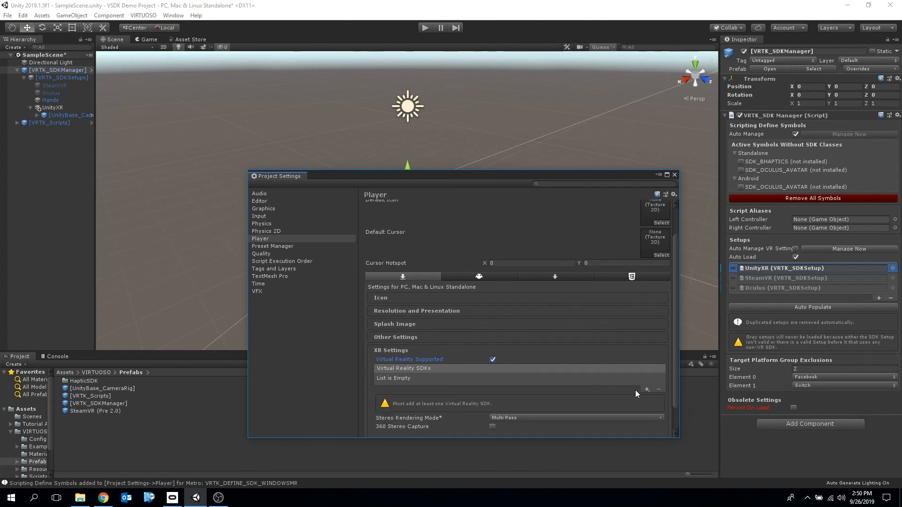
click(647, 390)
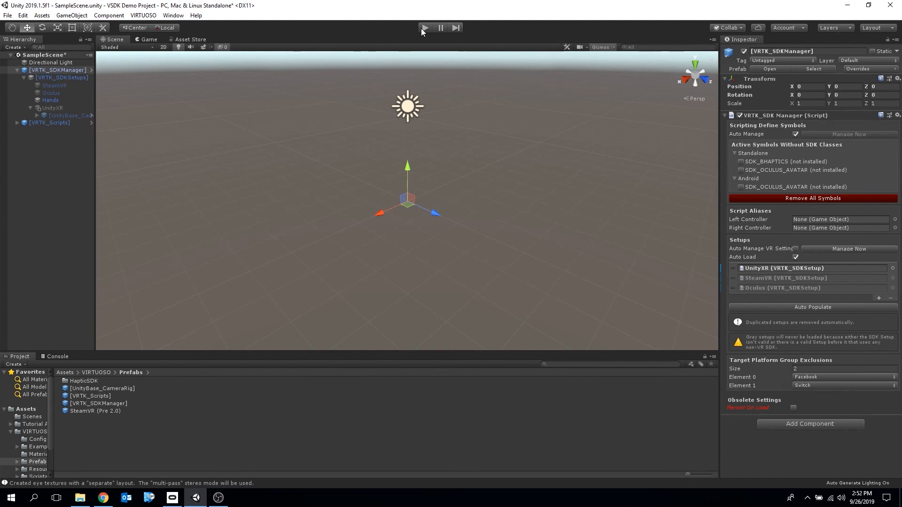
- Run the scene in Play mode to test the VR setup
click(422, 29)
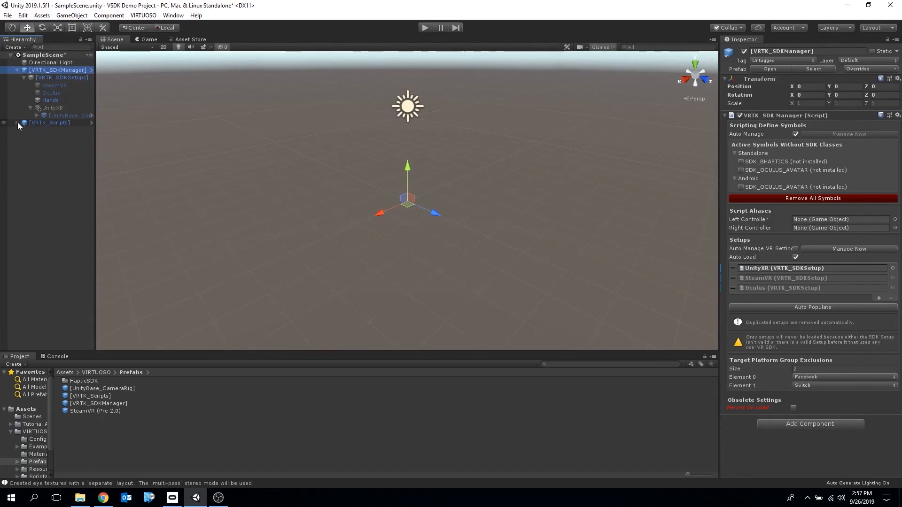
- Assign LeftControllerScriptAlias and RightControllerScriptAlias from [VRTK_Scripts] as the Left and Right Controller script aliases of [VRTK_SDKManager]
click(17, 122)
click(62, 131)
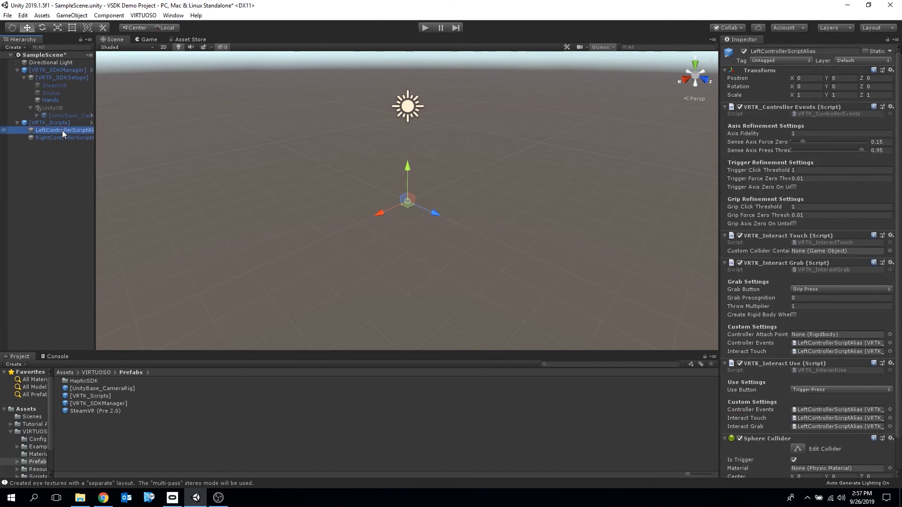
click(65, 138)
click(60, 70)
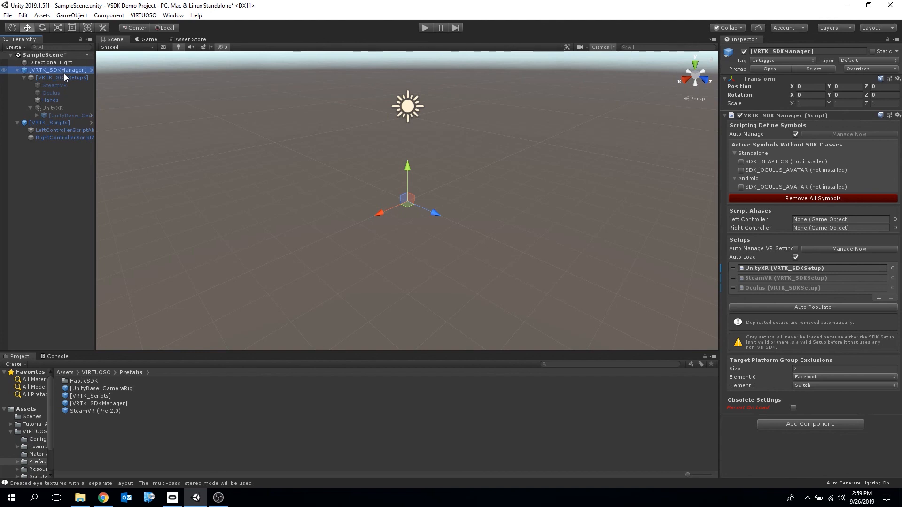
drag(38, 128, 818, 221)
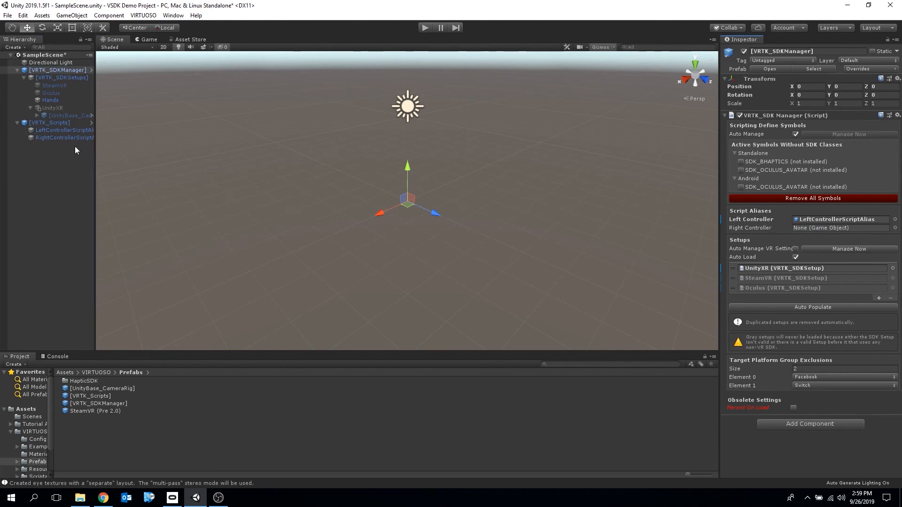
drag(59, 135, 831, 228)
- Create a 3D sphere as a child of LeftControllerScriptAlias
click(83, 131)
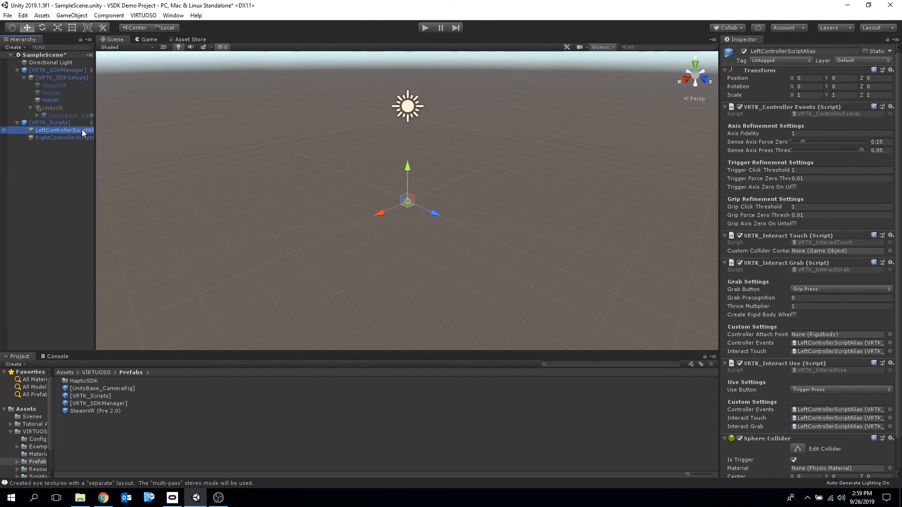
right_click(82, 133)
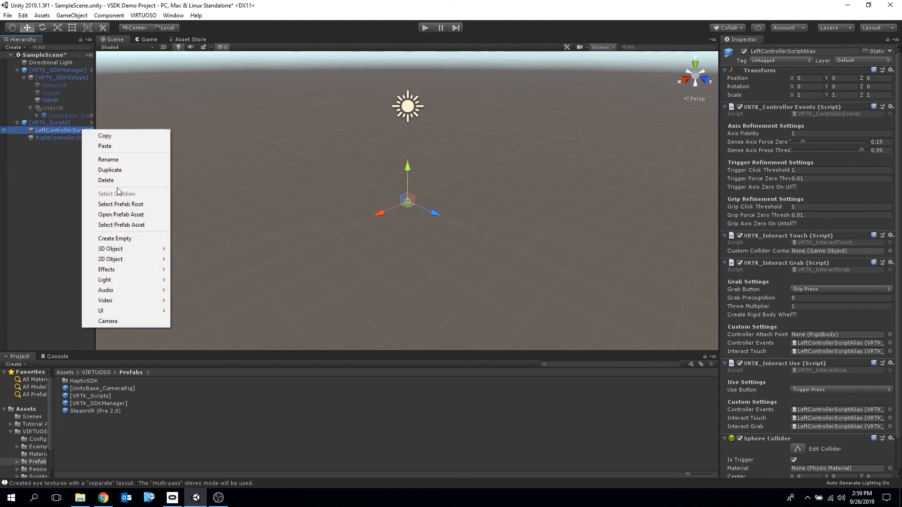
mouse_move(132, 249)
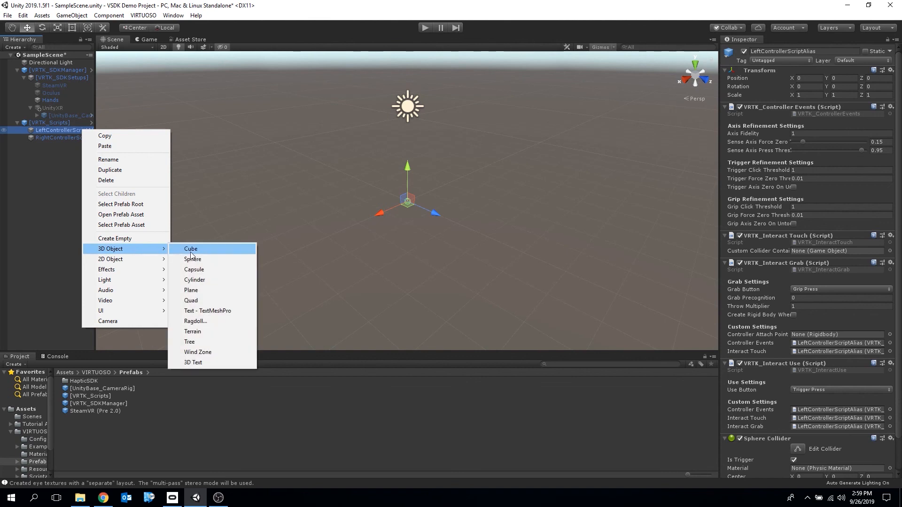
click(228, 262)
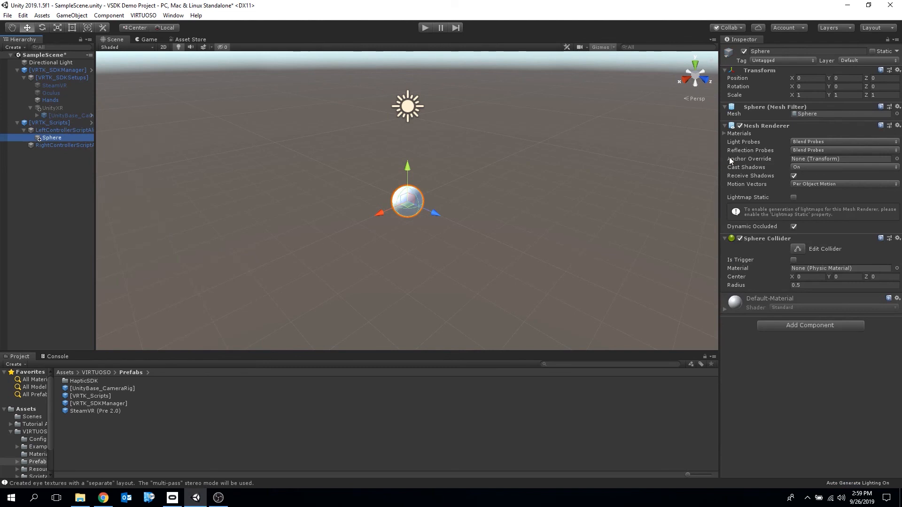
- Scale the sphere under LeftControllerScriptAlias to 0.1 on X, Y and Z, and remove its Sphere Collider component
click(806, 95)
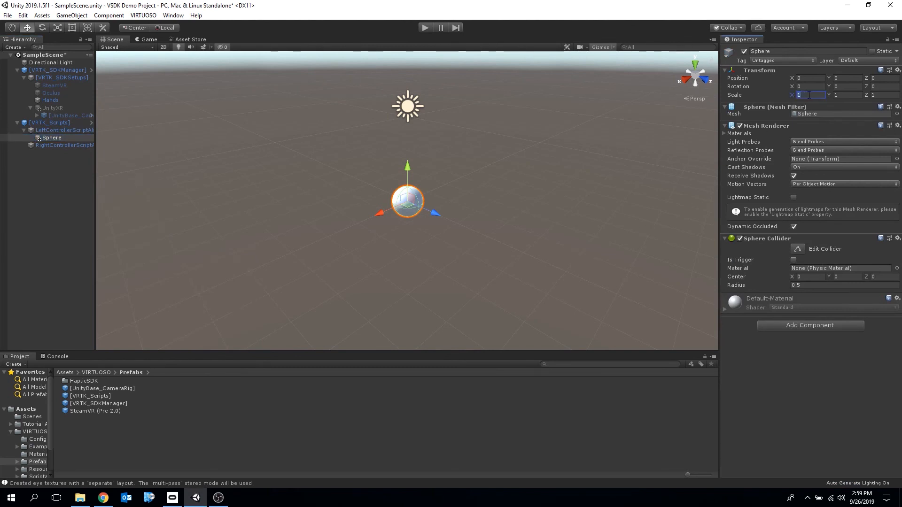
text(0.1)
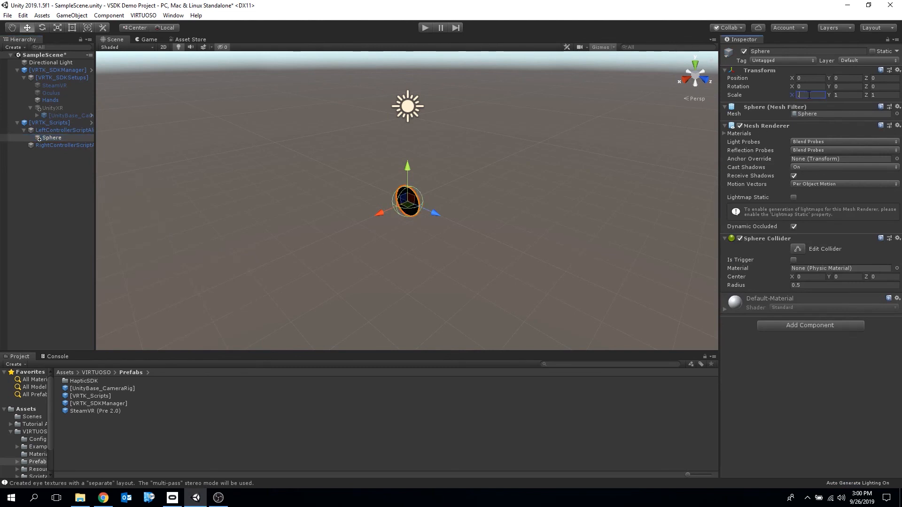
key(Tab)
text(0.1)
key(Tab)
text(0)
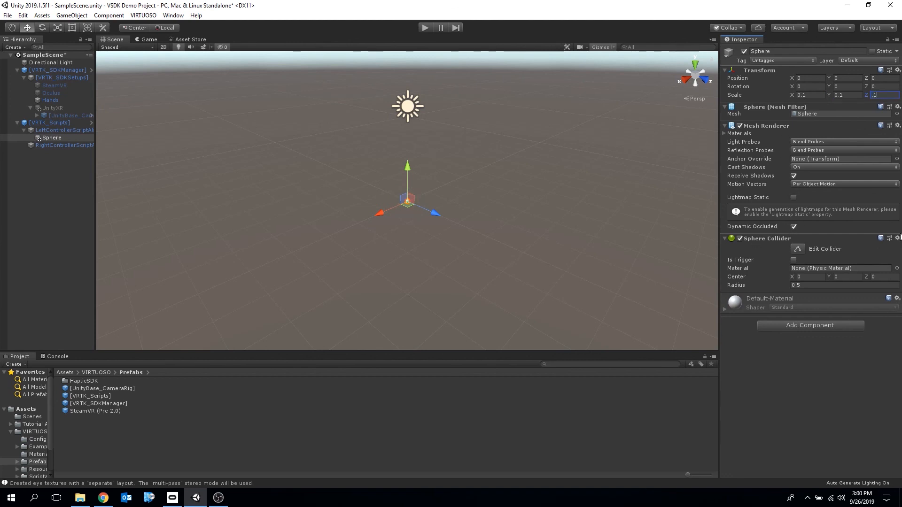
click(898, 238)
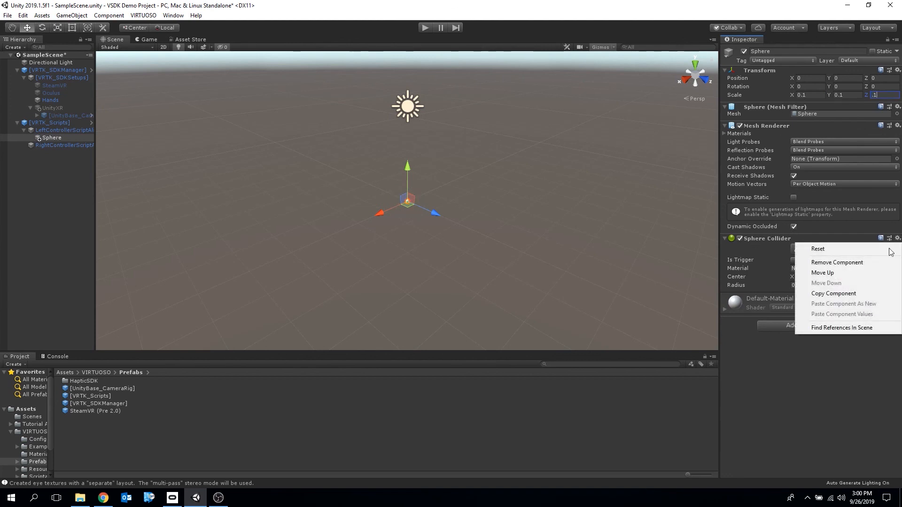
click(872, 262)
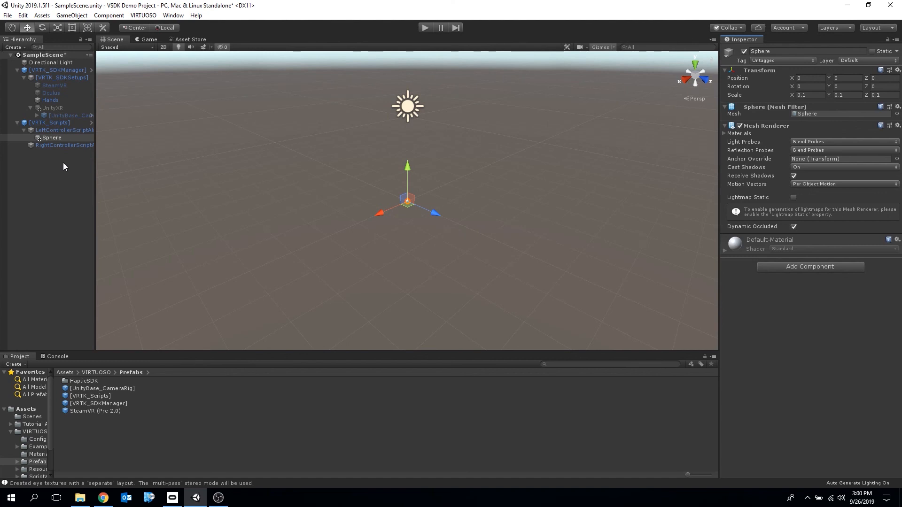
- Create a 3D sphere as a child of RightControllerScriptAlias
click(58, 145)
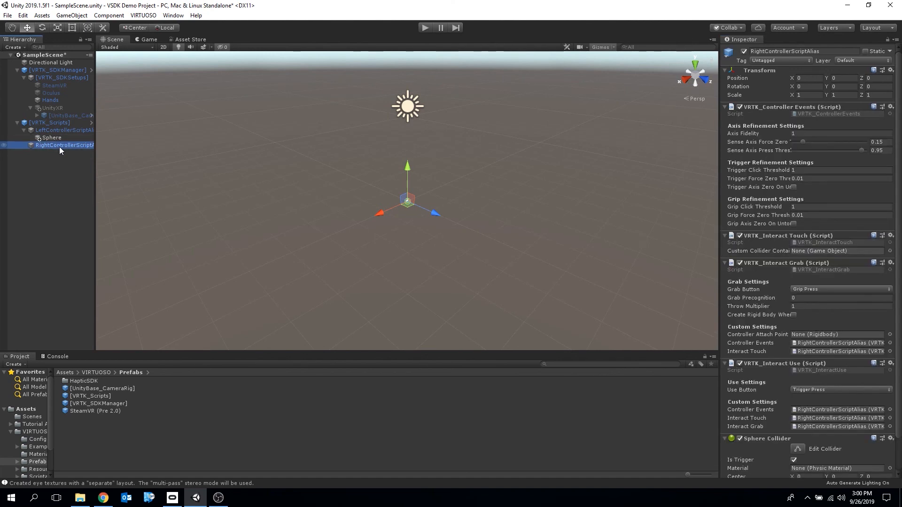
right_click(60, 145)
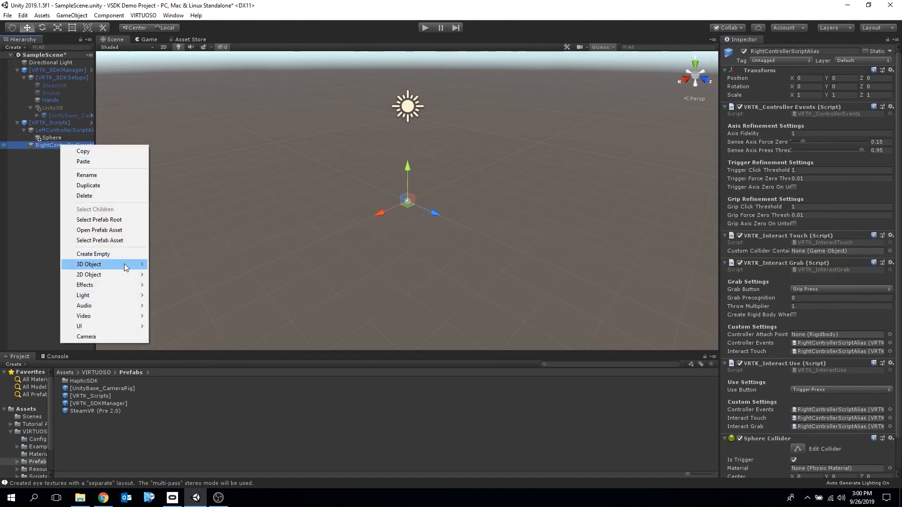
mouse_move(126, 267)
click(174, 274)
- Scale the sphere under RightControllerScriptAlias to 0.1 on X, Y and Z, and remove its Sphere Collider component
click(815, 94)
text(.1)
key(Tab)
text(.1)
key(Tab)
text(.1)
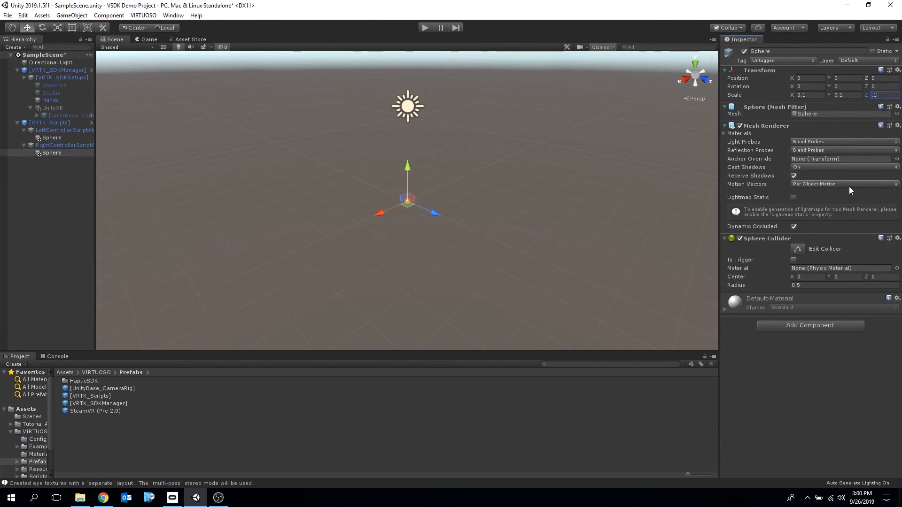
click(897, 238)
click(868, 262)
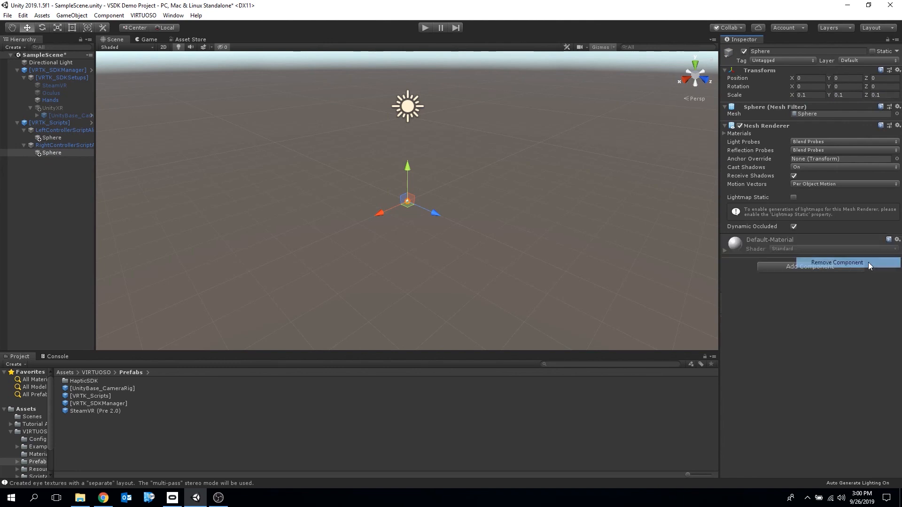